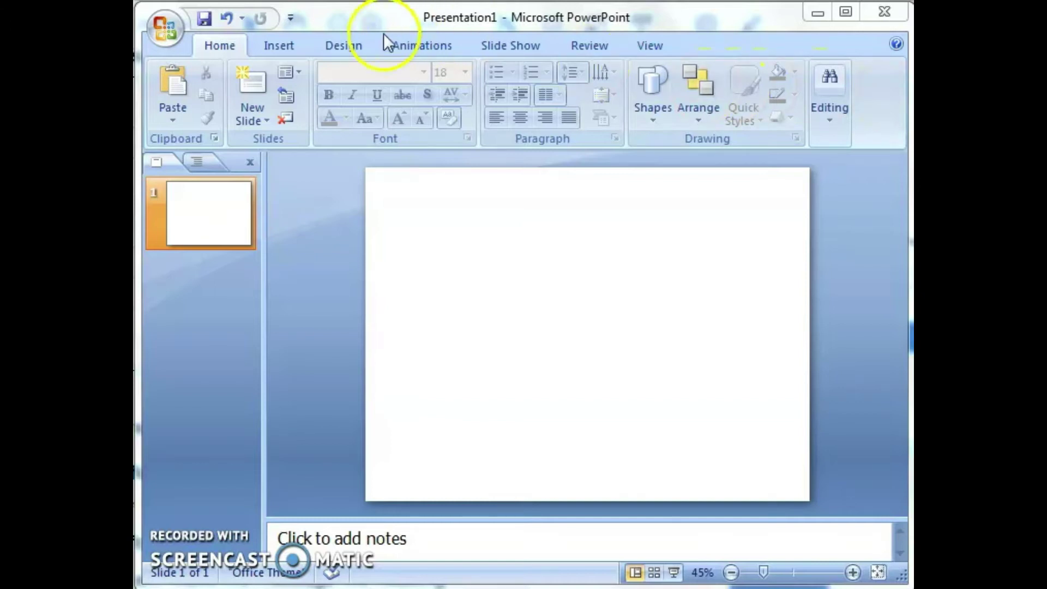
Step: Start a new chart on the slide with the Clustered Column type selected
{"action": "left_click", "coordinate": [275, 48]}
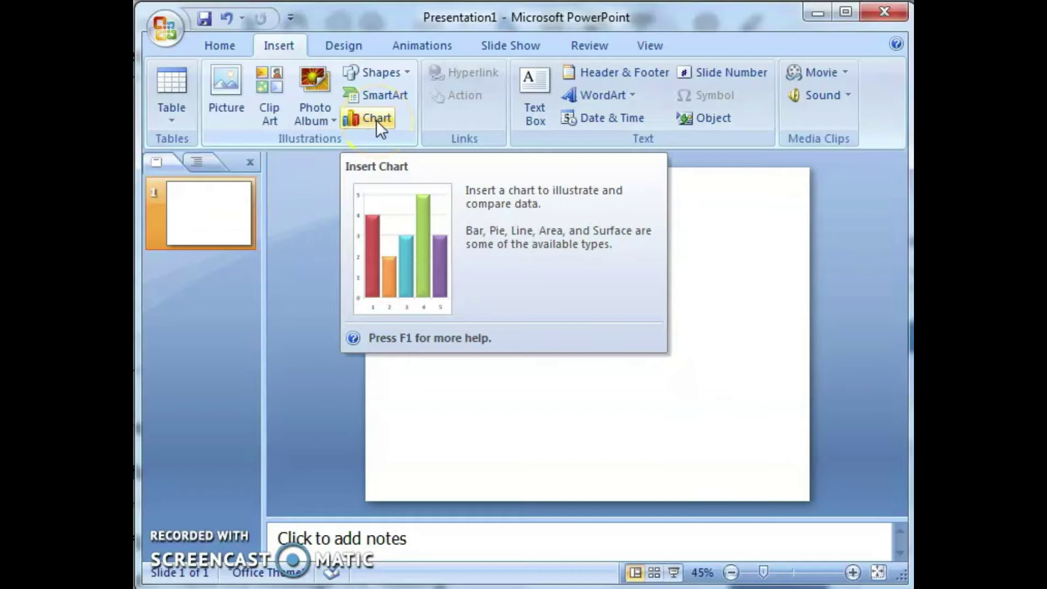
{"action": "left_click", "coordinate": [377, 120]}
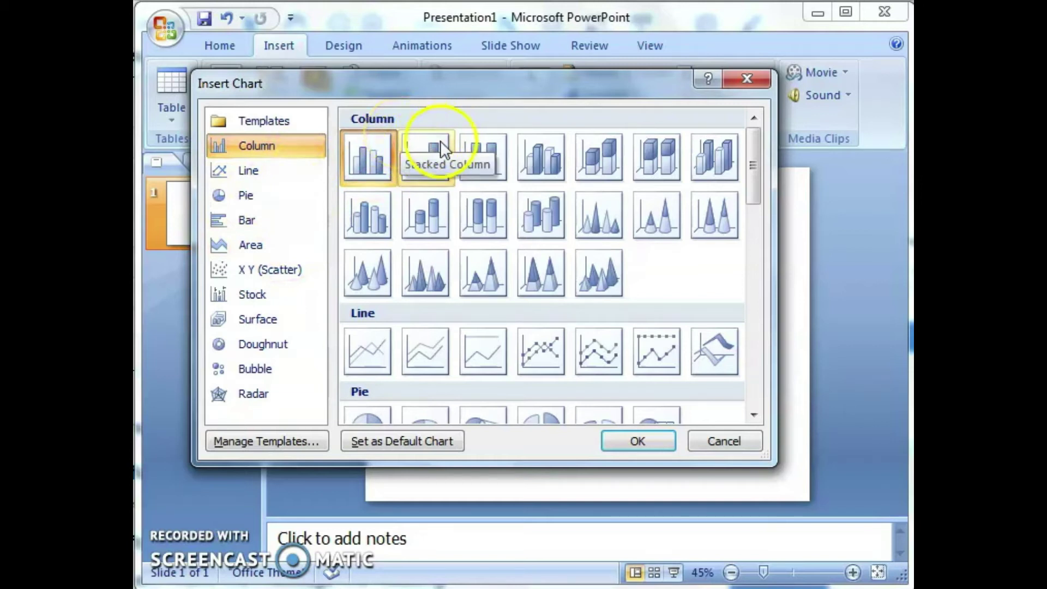
{"action": "left_click", "coordinate": [374, 164]}
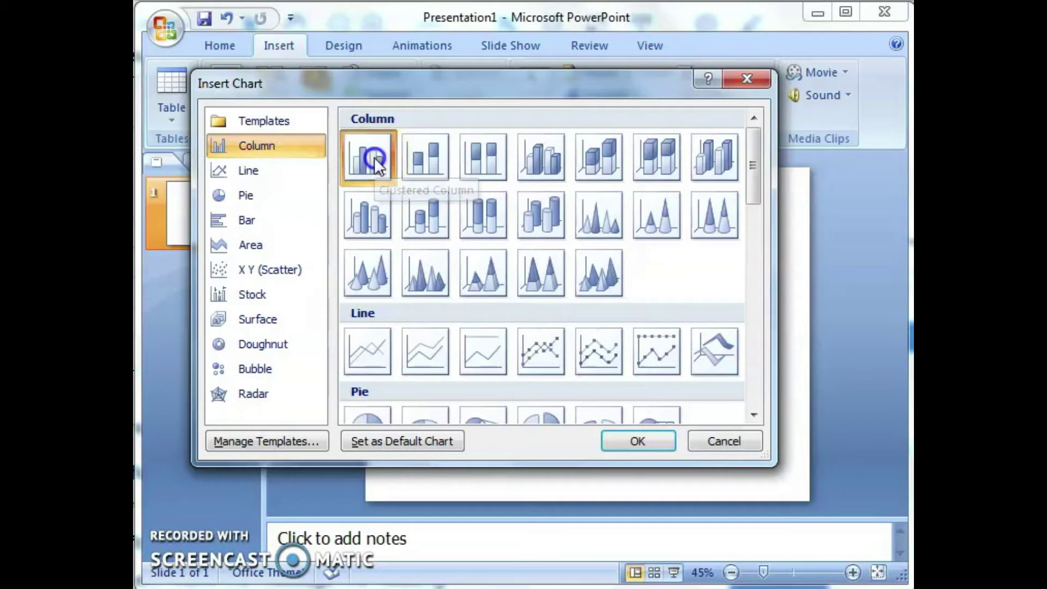
Step: Replace the sample data with Name, Mark1 and Mark2 for Anu, Vinu, Binu and Achu, removing Series 3
{"action": "left_click", "coordinate": [635, 440]}
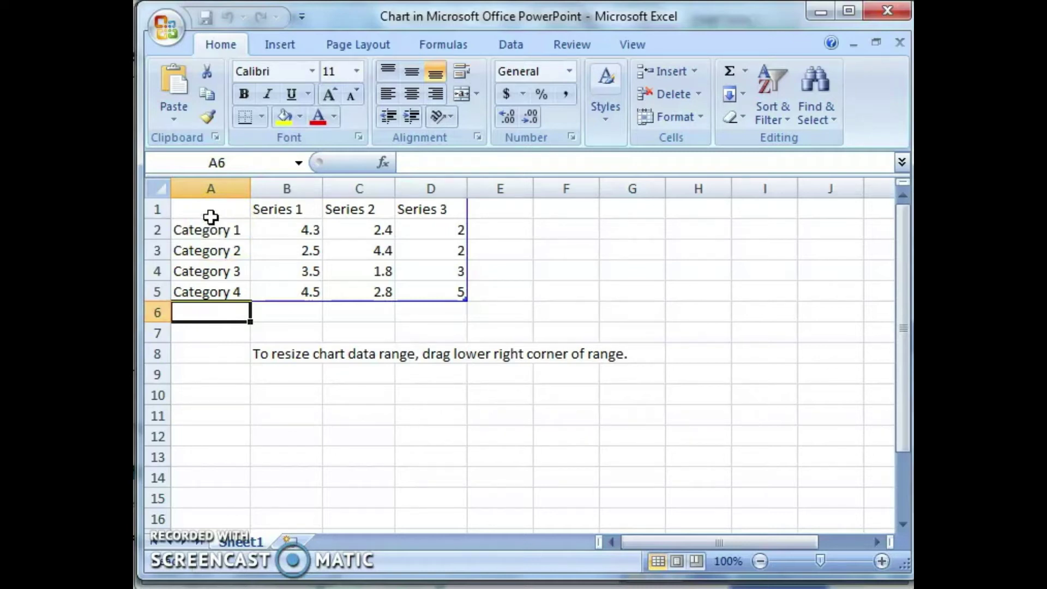
{"action": "left_click", "coordinate": [212, 209]}
{"action": "type", "text": "Name\tMark1\tMark2 Anu\t45\t35 Vinu\t43\t46 Binu\t42\t24 Achu\t34\t36"}
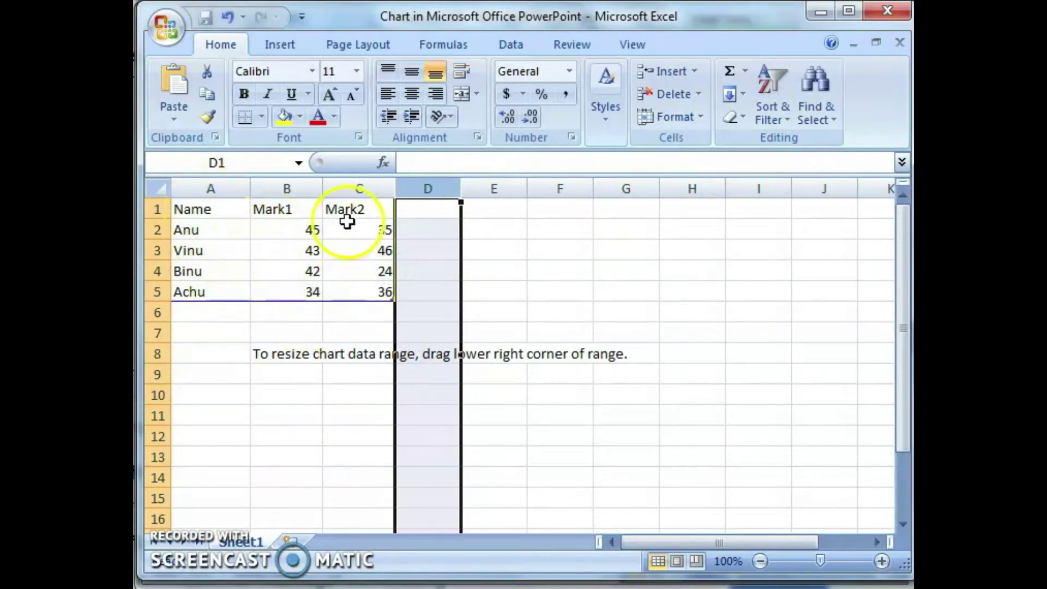
{"action": "left_click", "coordinate": [736, 253]}
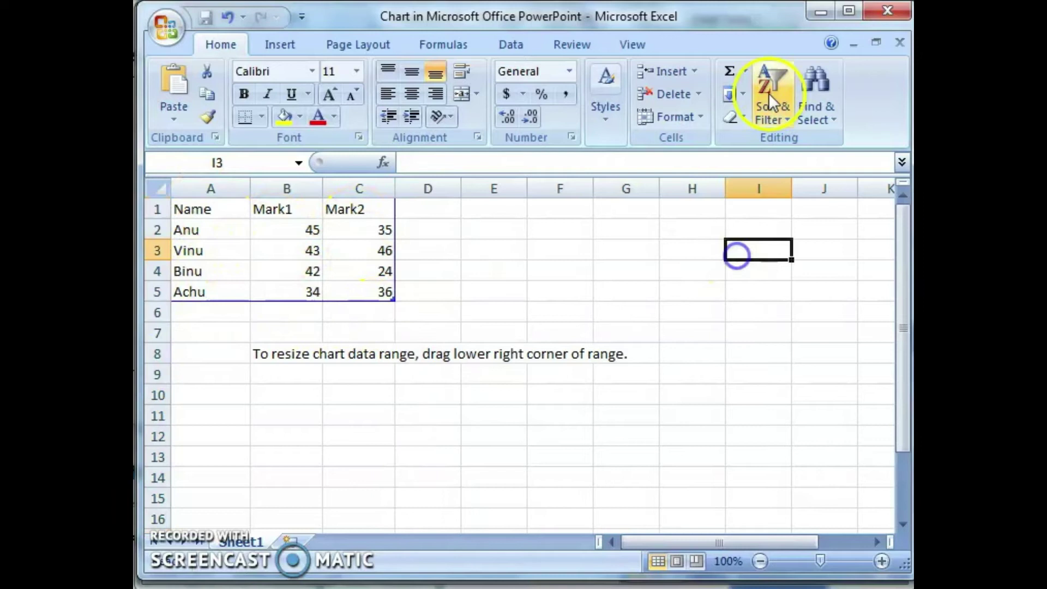
Step: Close the Excel data sheet and view the new Mark1/Mark2 column chart on the slide
{"action": "left_click", "coordinate": [813, 10]}
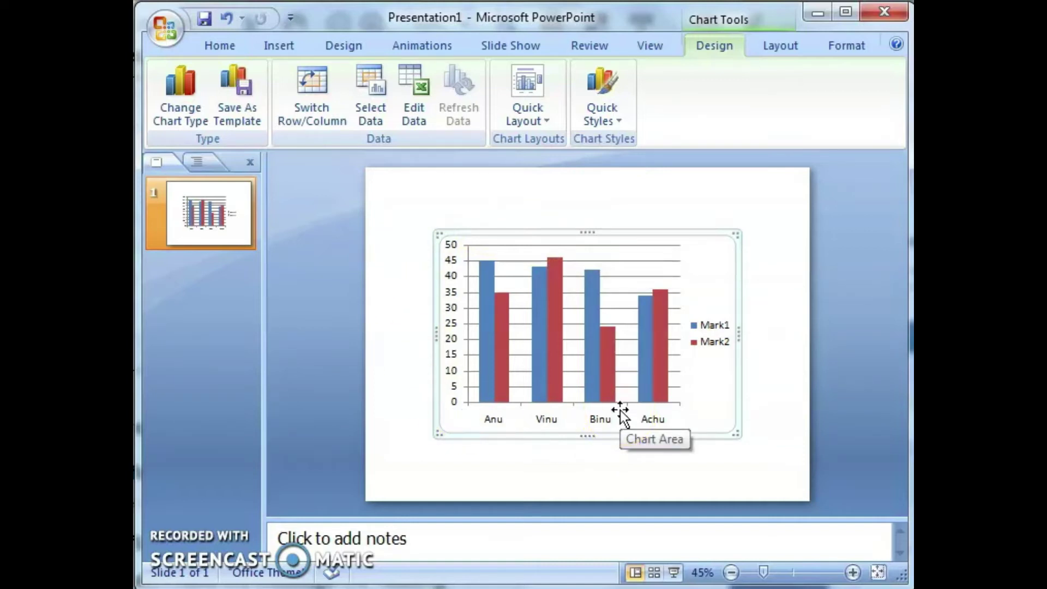
{"action": "left_click", "coordinate": [706, 383]}
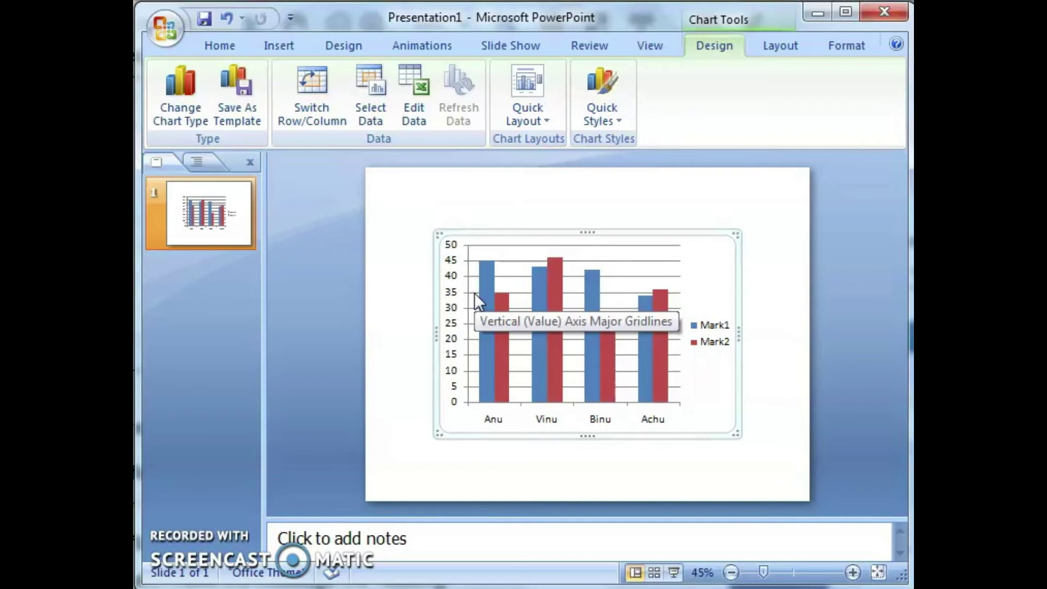
{"action": "left_click", "coordinate": [526, 433]}
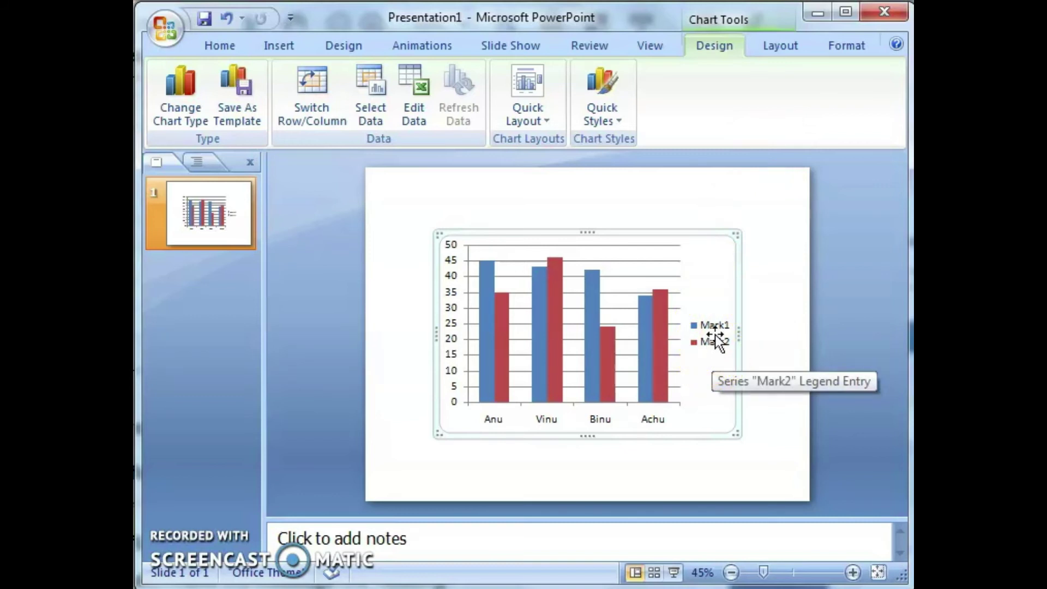
{"action": "left_click_drag", "start_coordinate": [646, 267], "coordinate": [550, 239]}
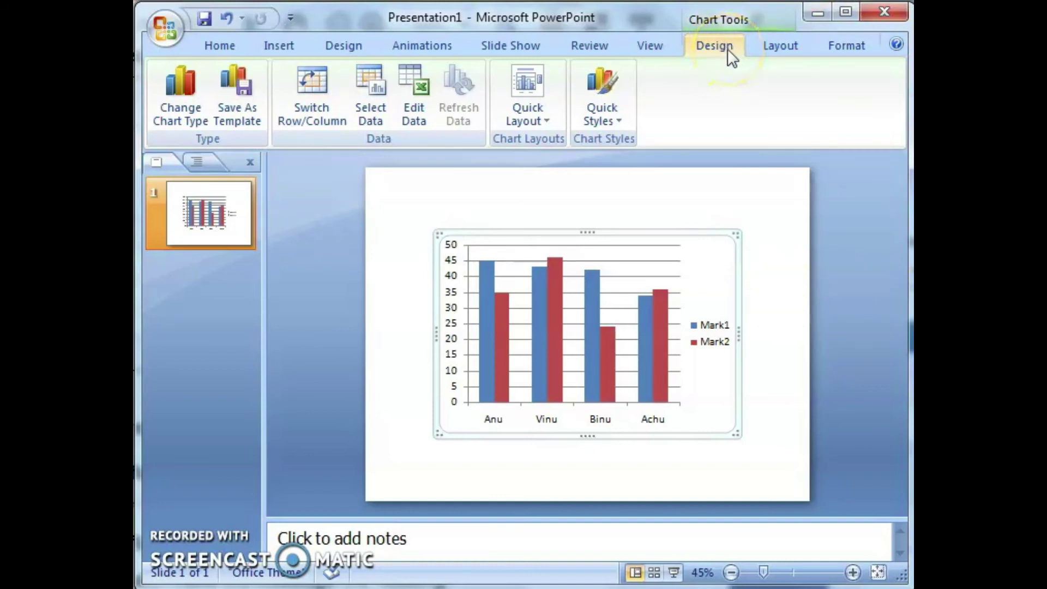
Step: Change the chart to 3-D Clustered Cylinder and browse the chart Quick Styles gallery
{"action": "left_click", "coordinate": [767, 49]}
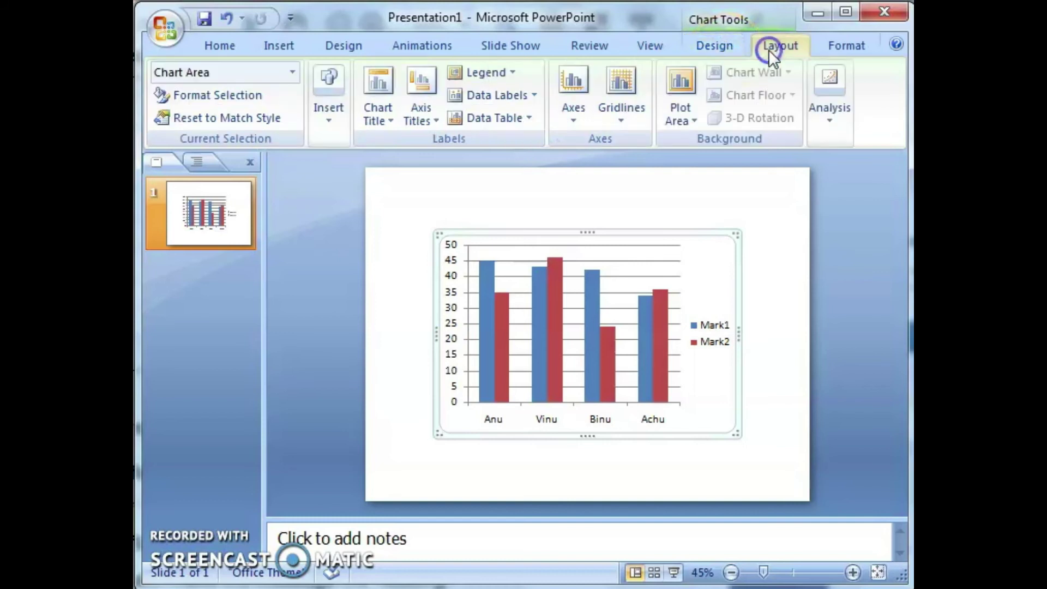
{"action": "left_click", "coordinate": [723, 44]}
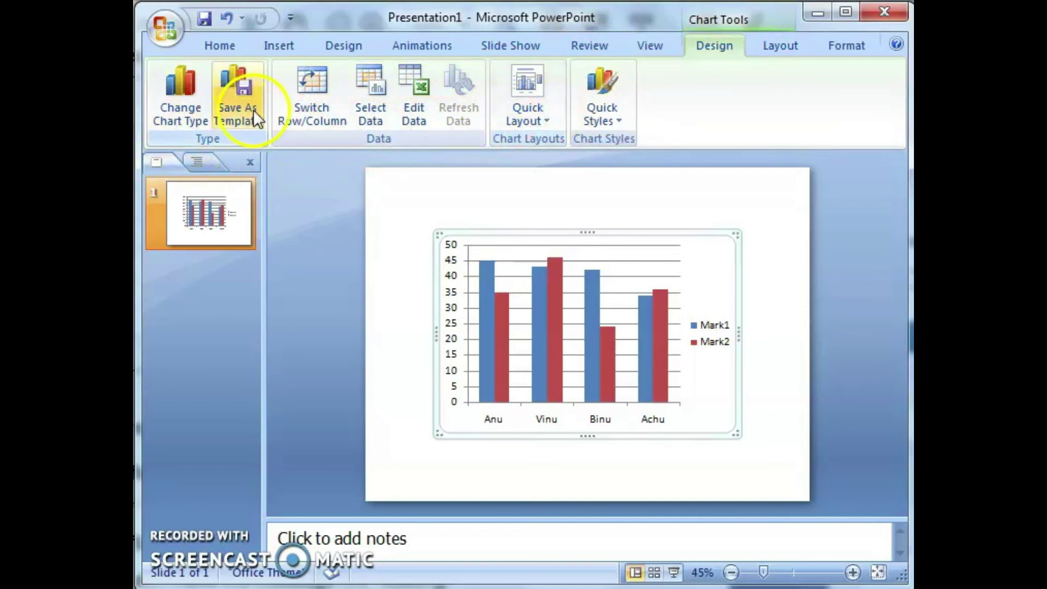
{"action": "left_click", "coordinate": [181, 91]}
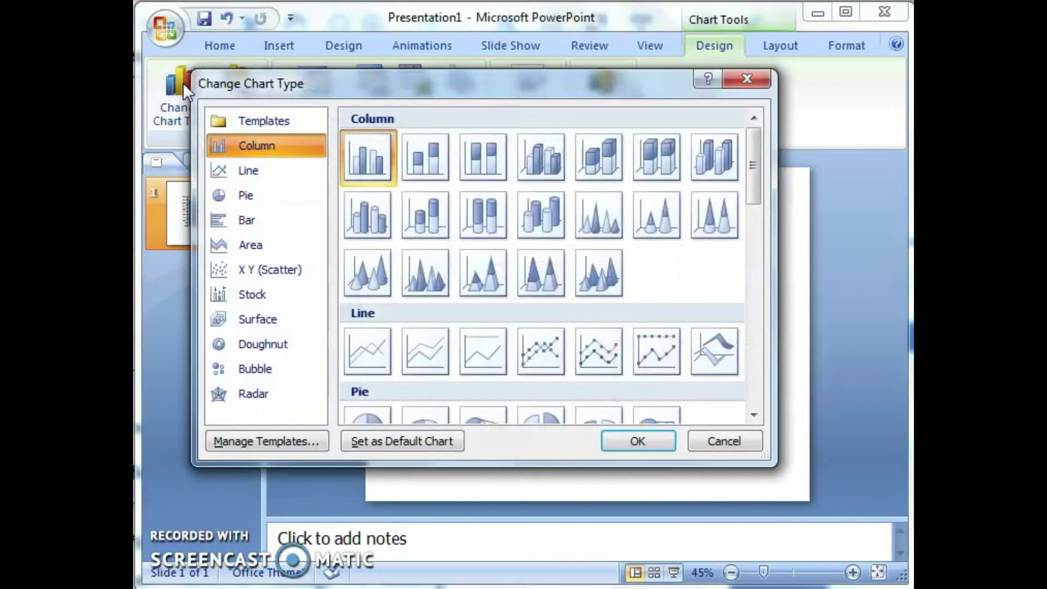
{"action": "left_click", "coordinate": [368, 219]}
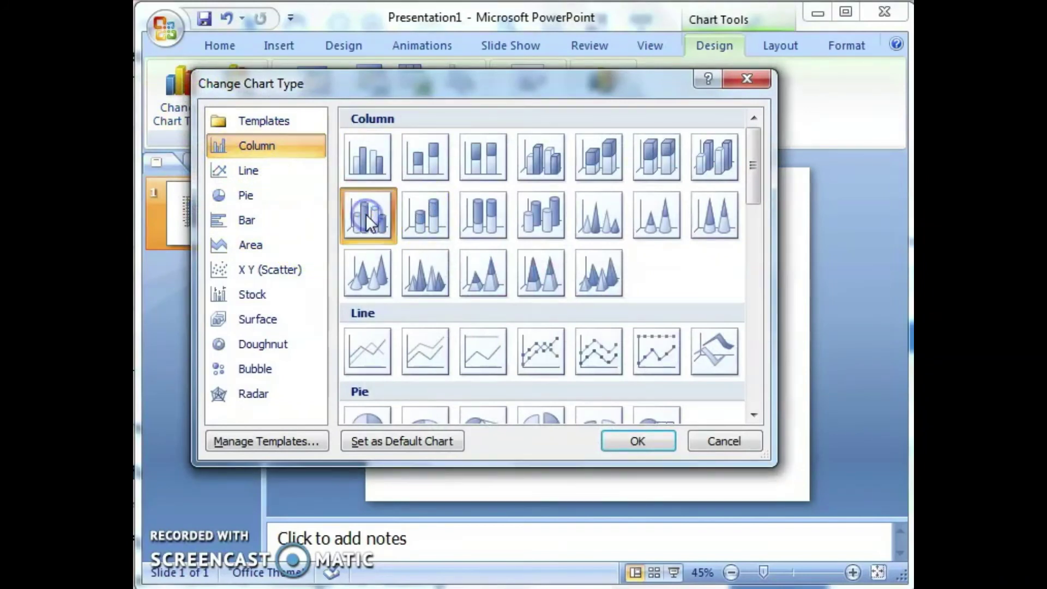
{"action": "left_click", "coordinate": [638, 441]}
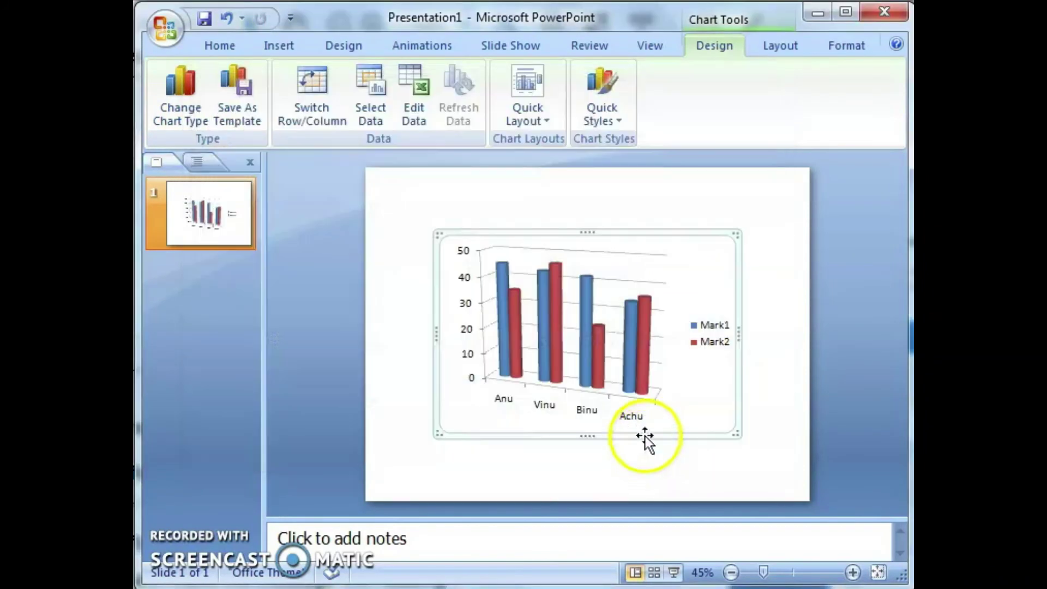
{"action": "left_click", "coordinate": [613, 116]}
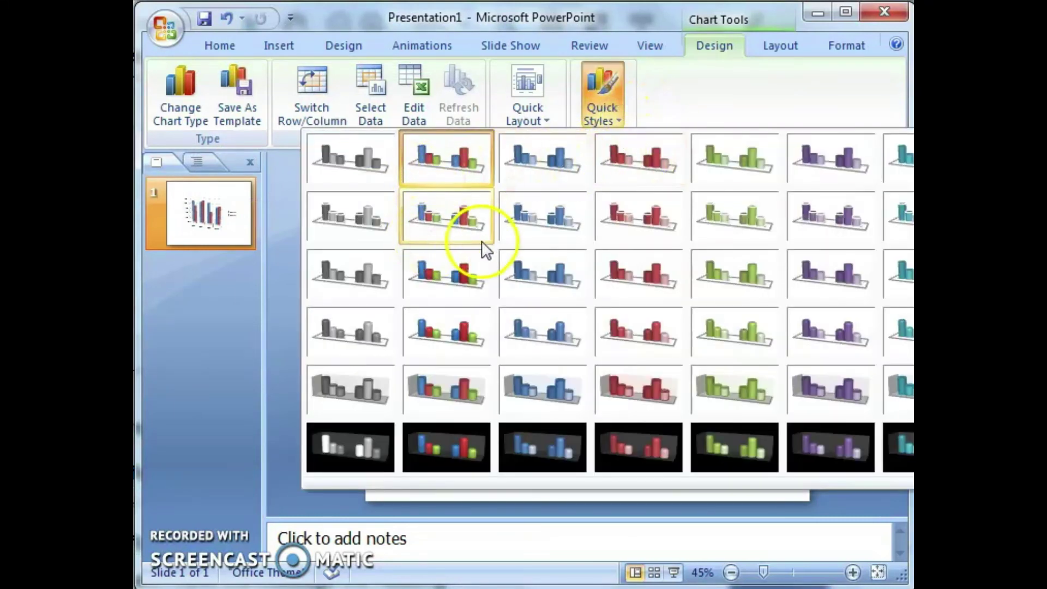
{"action": "left_click", "coordinate": [467, 221]}
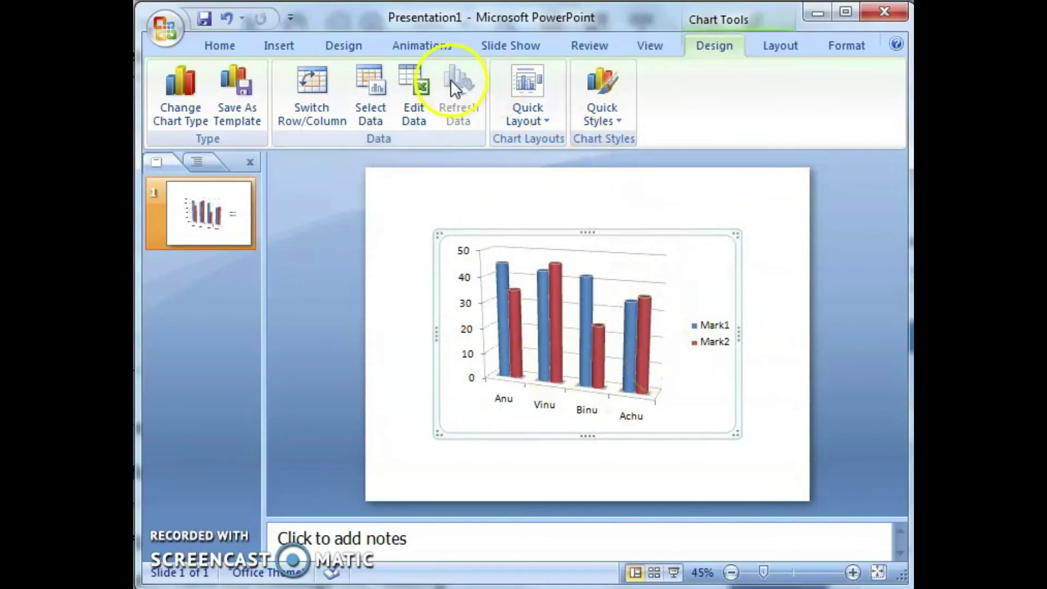
Step: Set cell B4, Binu's Mark1, from 42 to 50 and close the data sheet
{"action": "left_click", "coordinate": [405, 90]}
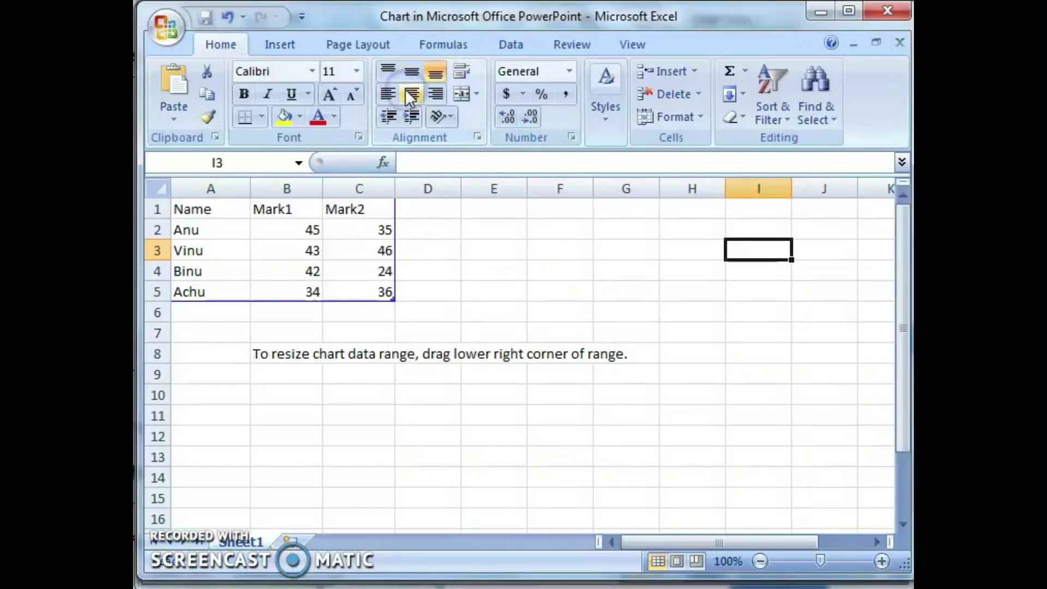
{"action": "left_click", "coordinate": [312, 270]}
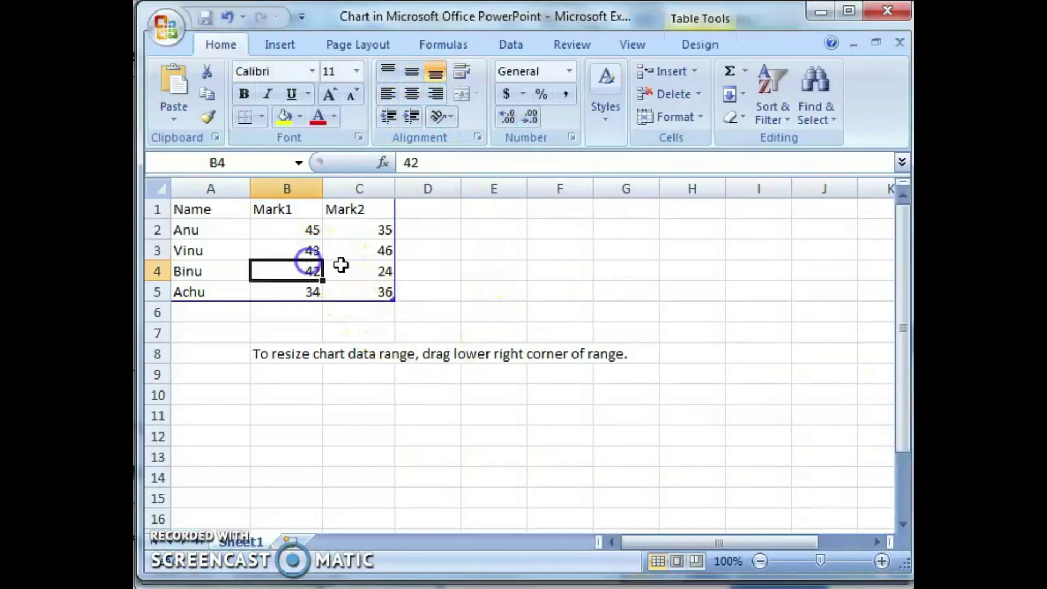
{"action": "type", "text": "5"}
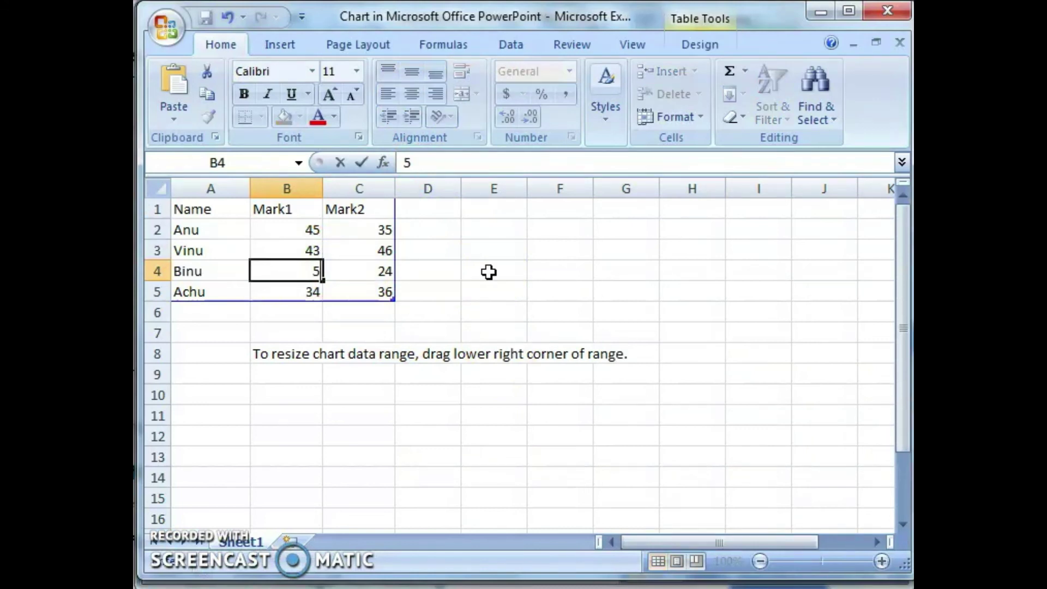
{"action": "type", "text": "0"}
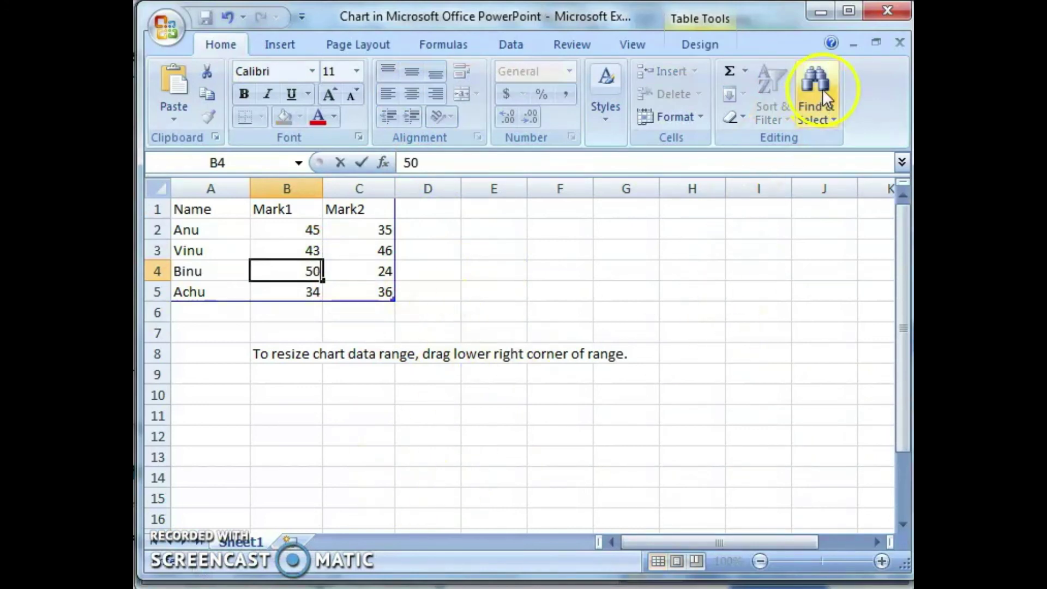
{"action": "left_click", "coordinate": [785, 342]}
{"action": "left_click", "coordinate": [887, 11]}
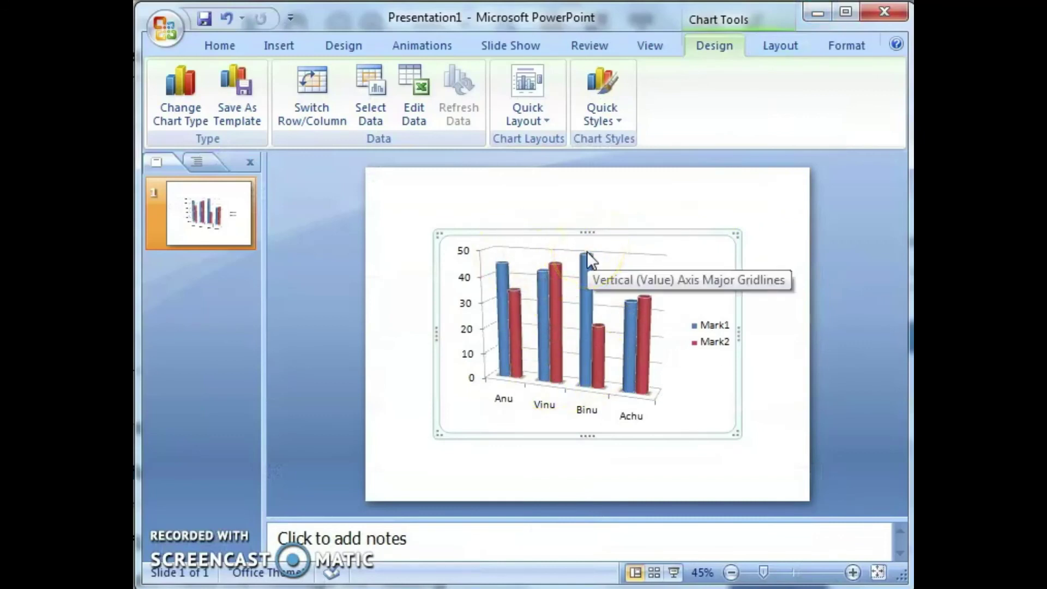
{"action": "left_click", "coordinate": [779, 47]}
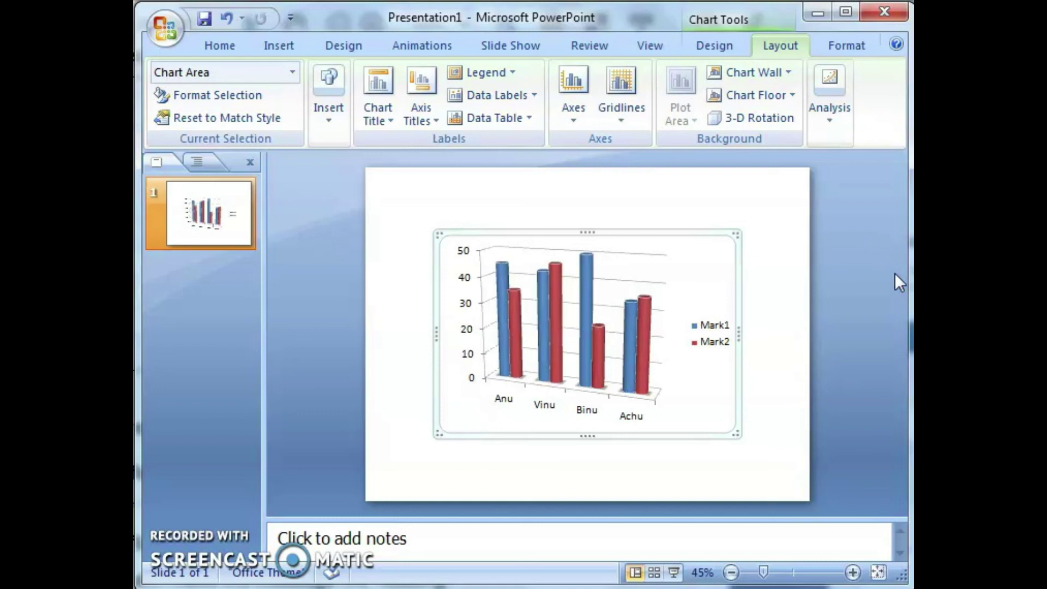
{"action": "left_click", "coordinate": [717, 45]}
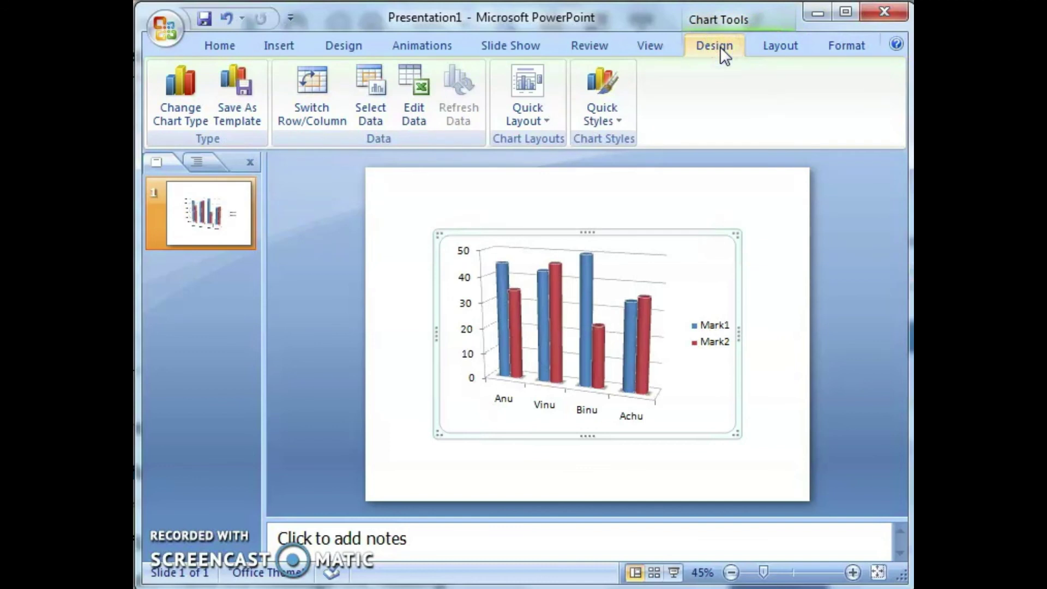
Step: Apply the red 3-D chart style, with Mark1 in dark red and Mark2 in light red
{"action": "left_click", "coordinate": [617, 123]}
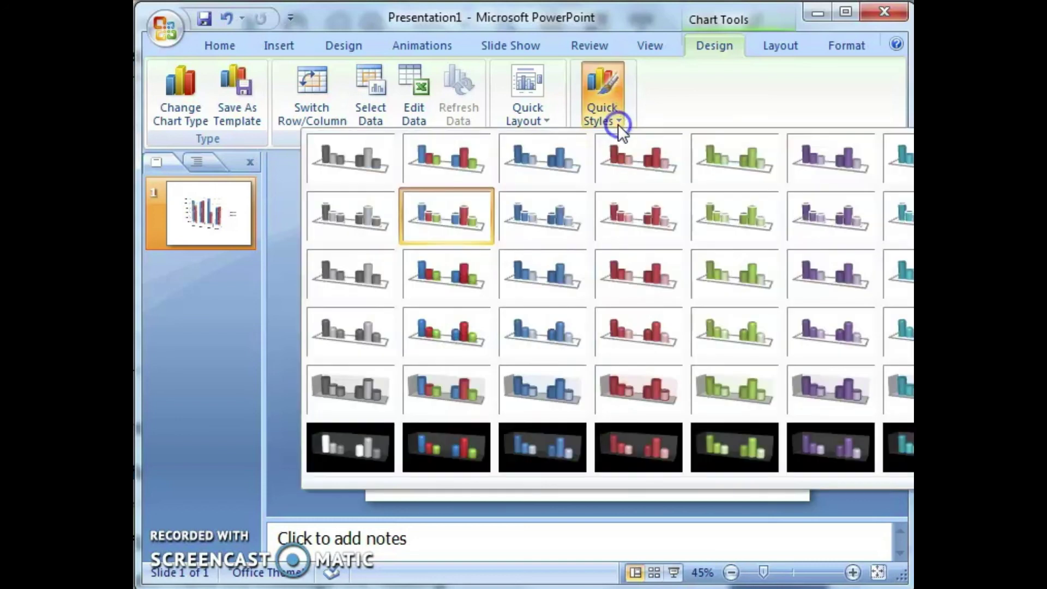
{"action": "left_click", "coordinate": [657, 347]}
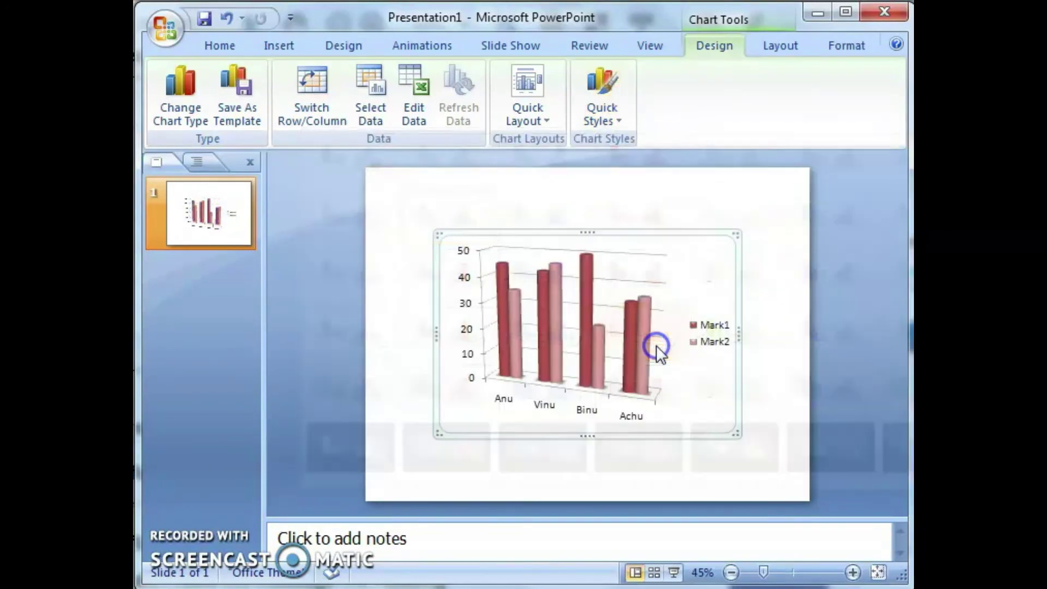